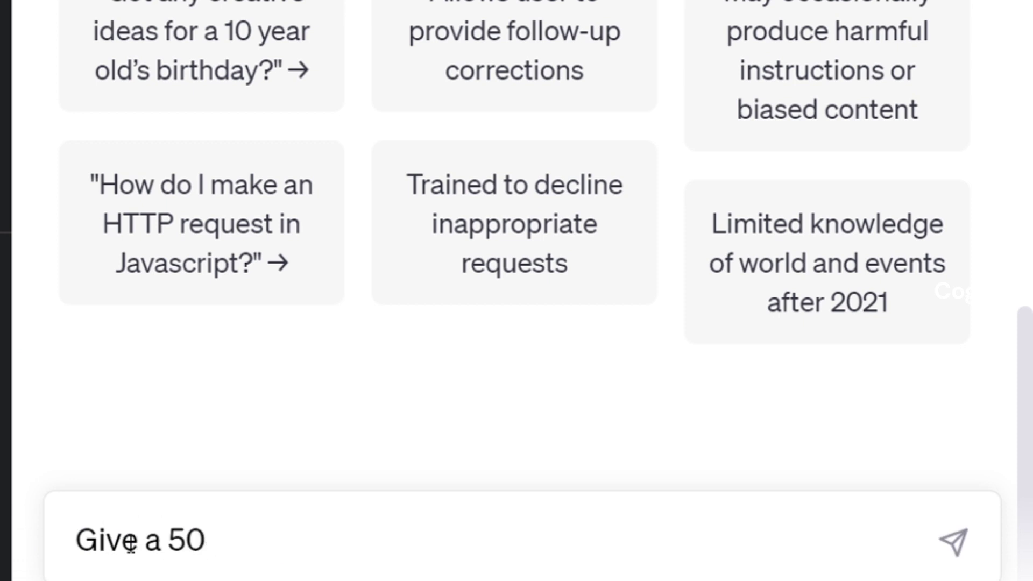
Step: Send the 50-idea prompt and review the numbered topic list, e.g. Food Challenges, Relationship Advice
{"action": "key", "text": "Return"}
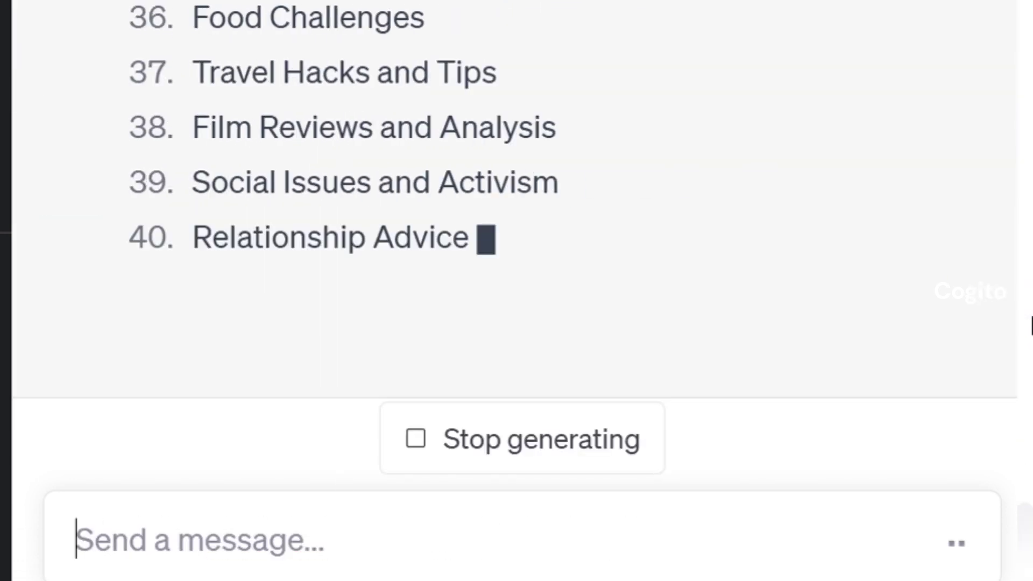
{"action": "scroll", "coordinate": [1031, 325], "scroll_direction": "up", "scroll_amount": 10}
{"action": "scroll", "coordinate": [1029, 161], "scroll_direction": "down", "scroll_amount": 3}
{"action": "scroll", "coordinate": [1029, 164], "scroll_direction": "up", "scroll_amount": 3}
{"action": "scroll", "coordinate": [1029, 166], "scroll_direction": "down", "scroll_amount": 4}
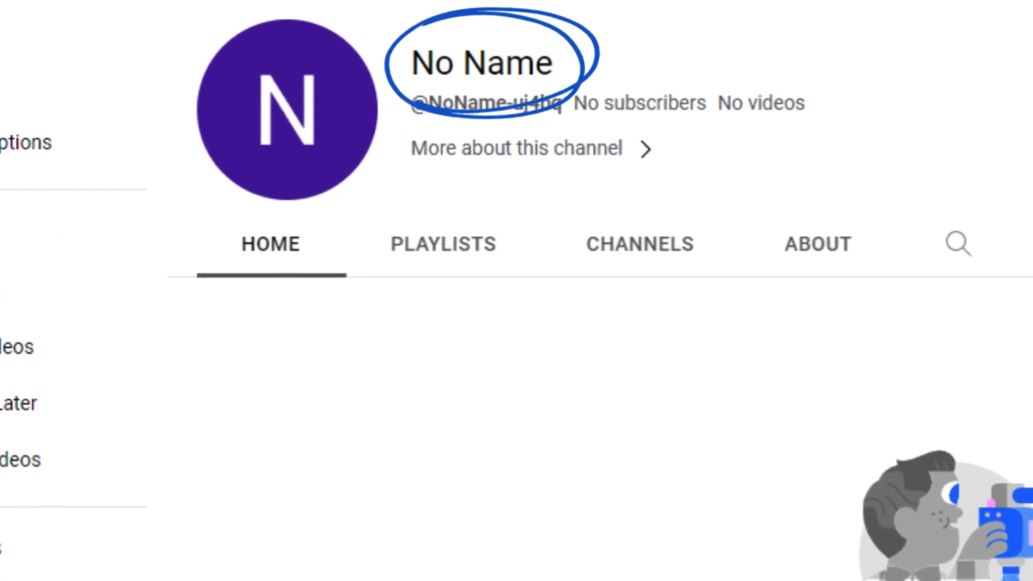
Step: Request 50 motivational channel name ideas and highlight 'Mindset Magic' from the list
{"action": "type", "text": "Give a 50 youtube channel name related to motivational ch"}
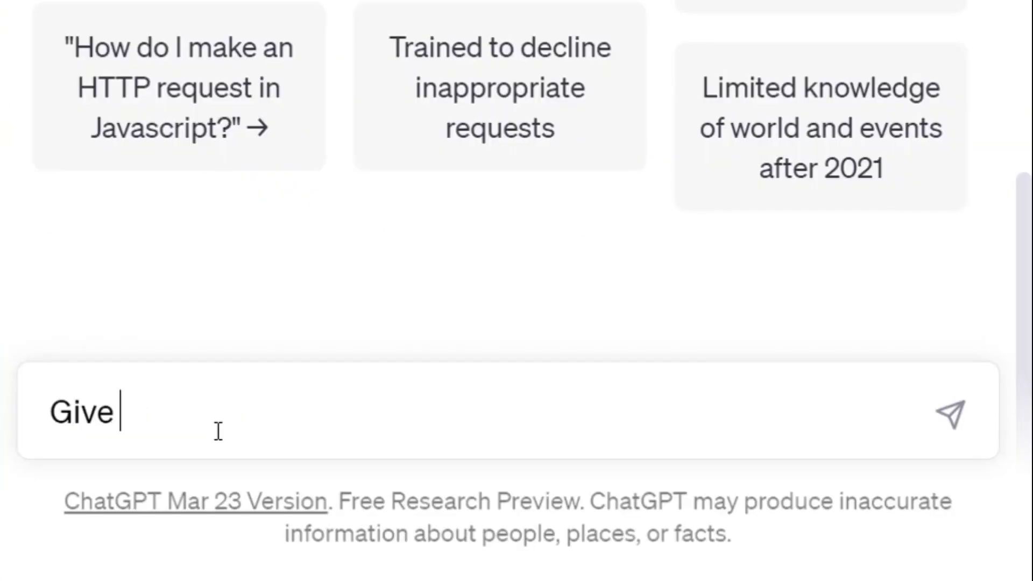
{"action": "key", "text": "Return"}
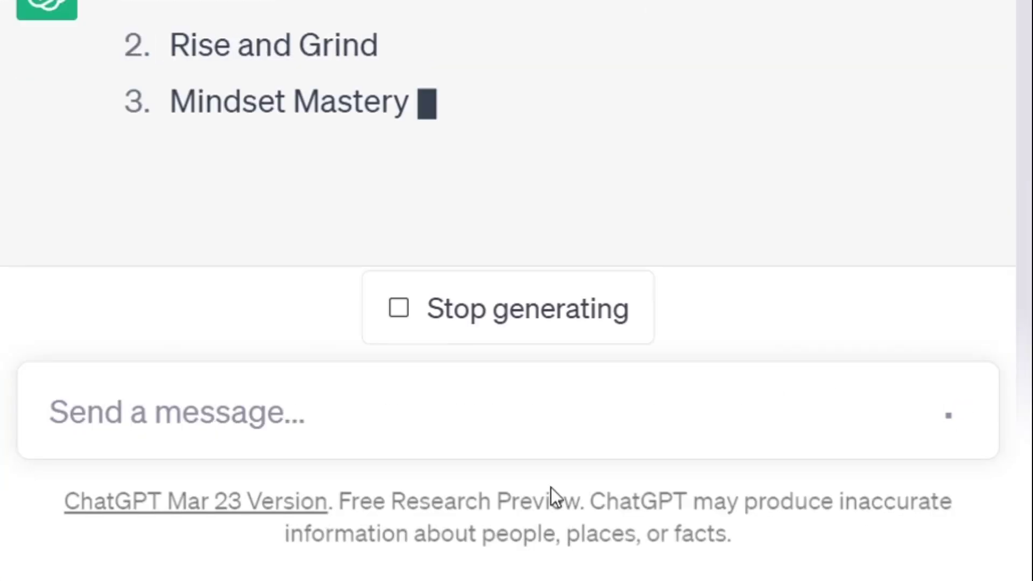
{"action": "scroll", "coordinate": [377, 161], "scroll_direction": "up", "scroll_amount": 15}
{"action": "left_click_drag", "start_coordinate": [211, 170], "coordinate": [460, 174]}
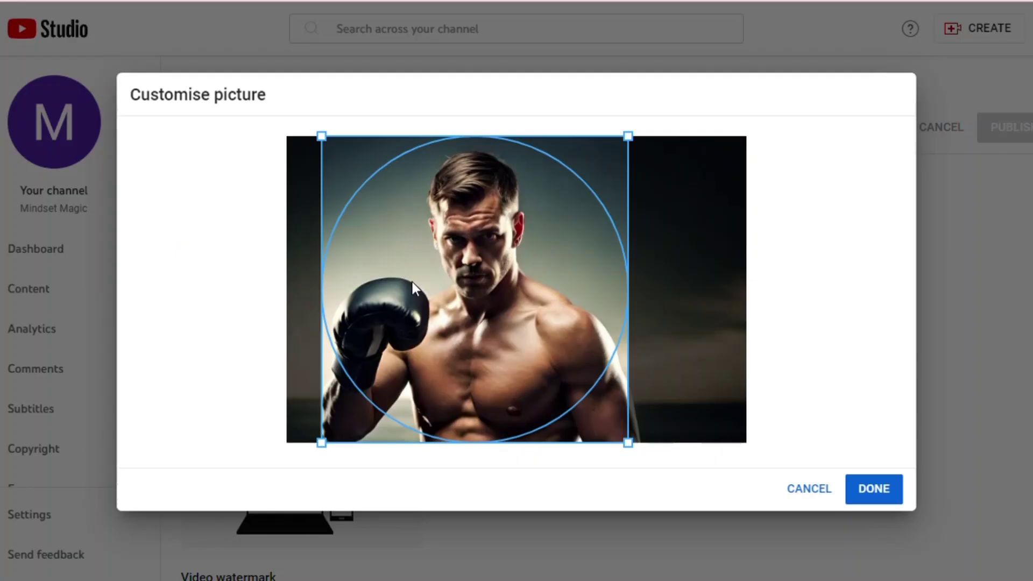
Step: Reposition the crop so the boxer portrait fits the circular profile picture
{"action": "left_click_drag", "start_coordinate": [473, 330], "coordinate": [490, 318]}
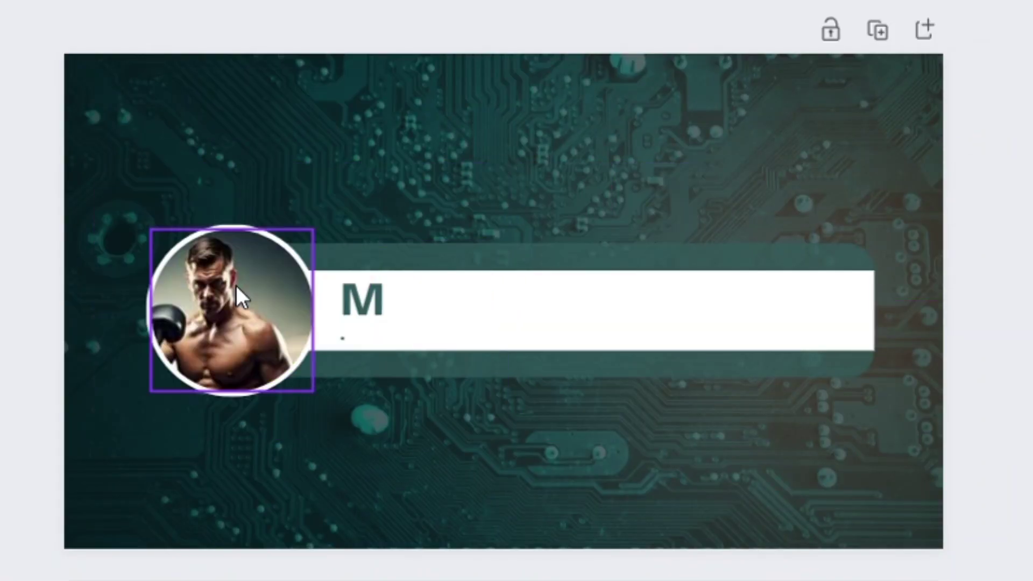
Step: Replace the banner's placeholder title with 'MINDSET MAGIC' beside the boxer portrait
{"action": "double_click", "coordinate": [396, 305]}
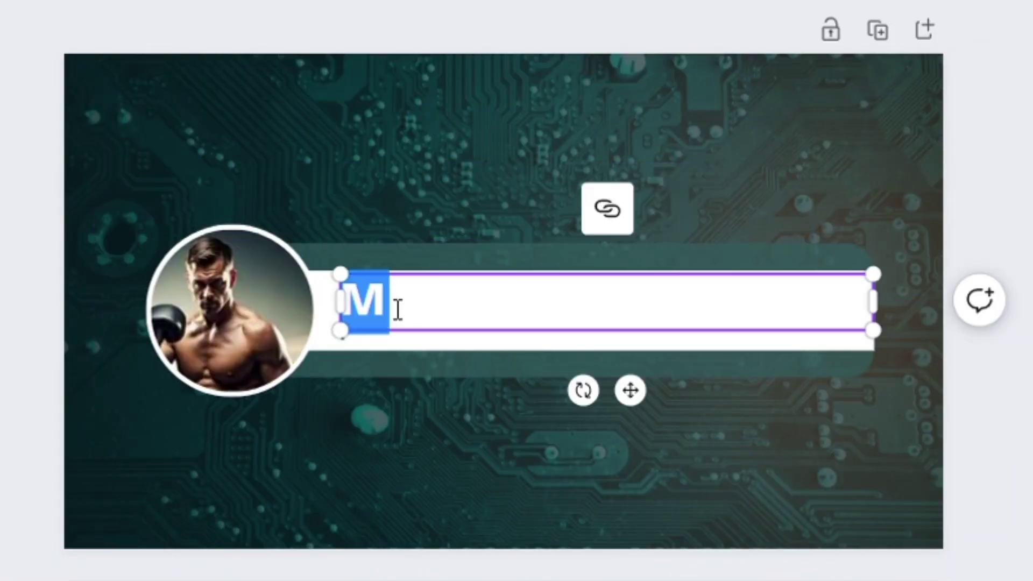
{"action": "type", "text": "MINDSET MAGIC"}
{"action": "left_click", "coordinate": [378, 345]}
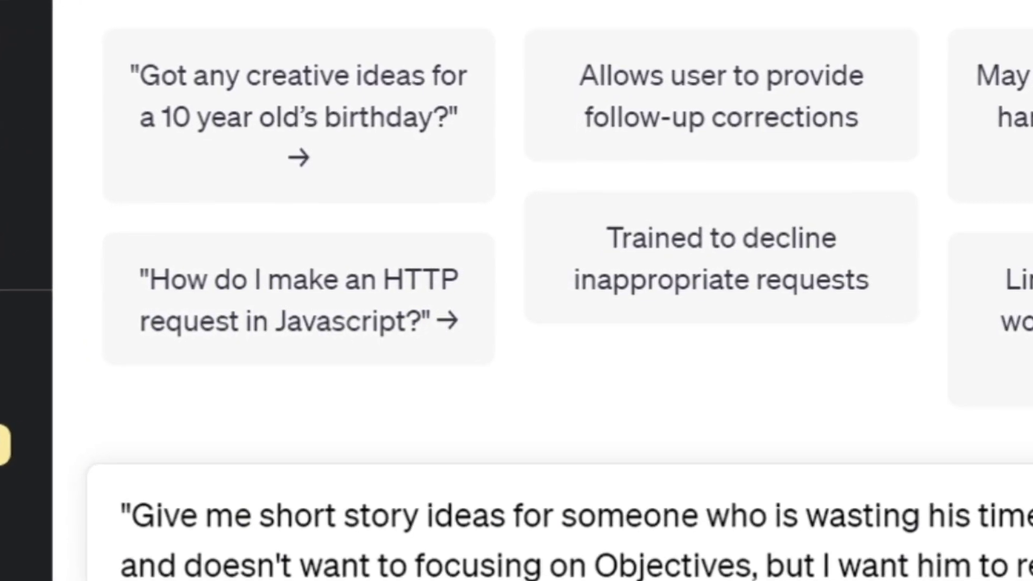
Step: Get short motivational story ideas, select 'The Reflection', and request a full story based on it
{"action": "key", "text": "Return"}
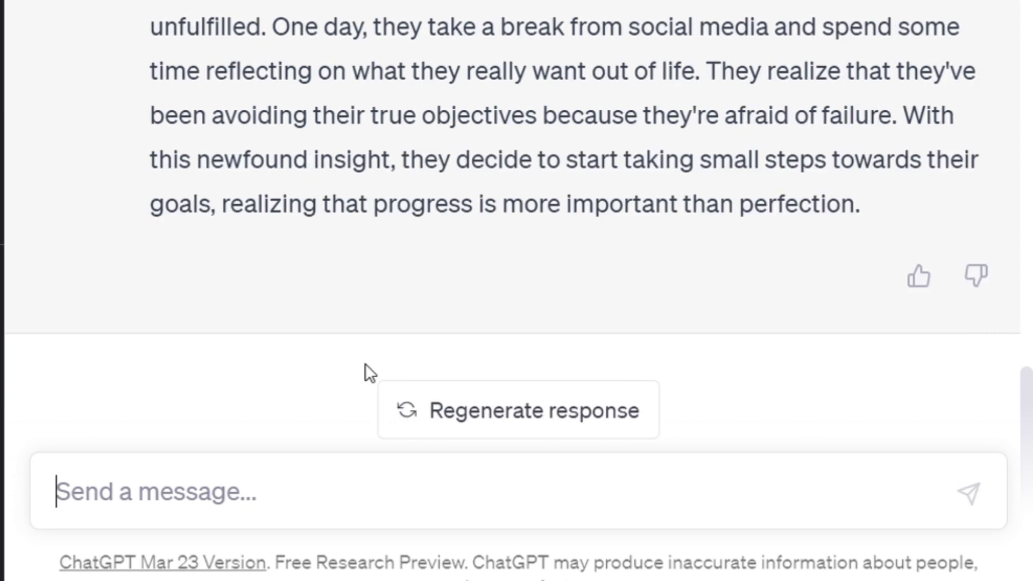
{"action": "scroll", "coordinate": [165, 108], "scroll_direction": "up", "scroll_amount": 4}
{"action": "left_click_drag", "start_coordinate": [147, 99], "coordinate": [862, 215]}
{"action": "scroll", "coordinate": [572, 240], "scroll_direction": "down", "scroll_amount": 4}
{"action": "scroll", "coordinate": [726, 207], "scroll_direction": "up", "scroll_amount": 4}
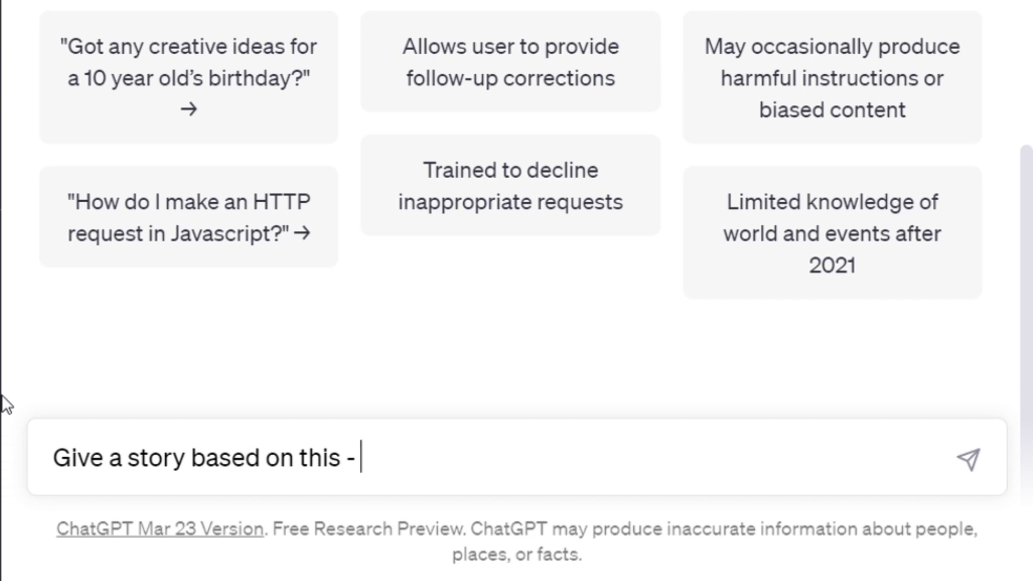
{"action": "key", "text": "Return"}
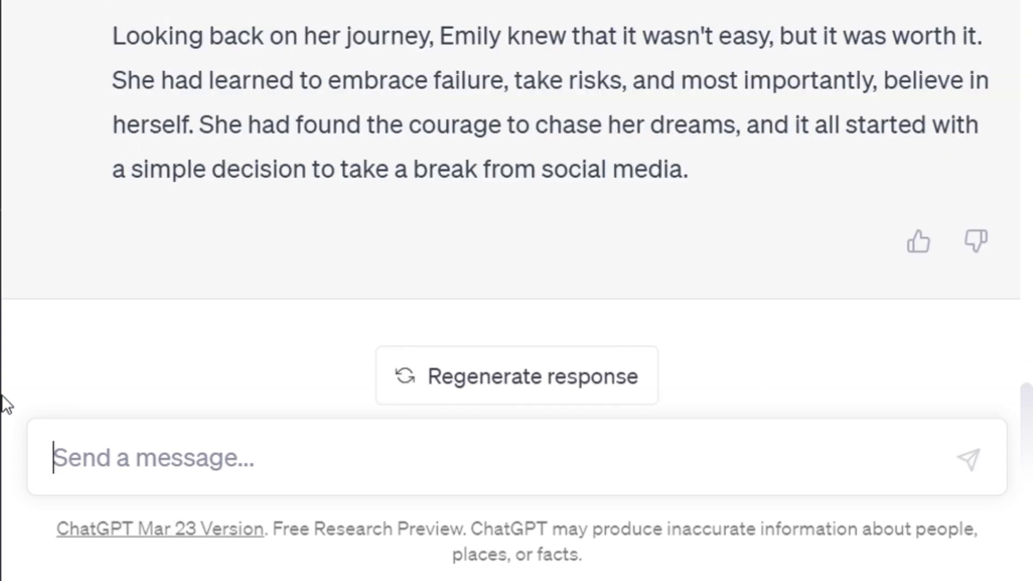
Step: Select the entire story about quitting social media to chase dreams for copying
{"action": "scroll", "coordinate": [672, 125], "scroll_direction": "up", "scroll_amount": 10}
{"action": "left_click_drag", "start_coordinate": [212, 19], "coordinate": [716, 183]}
{"action": "scroll", "coordinate": [715, 183], "scroll_direction": "up", "scroll_amount": 10}
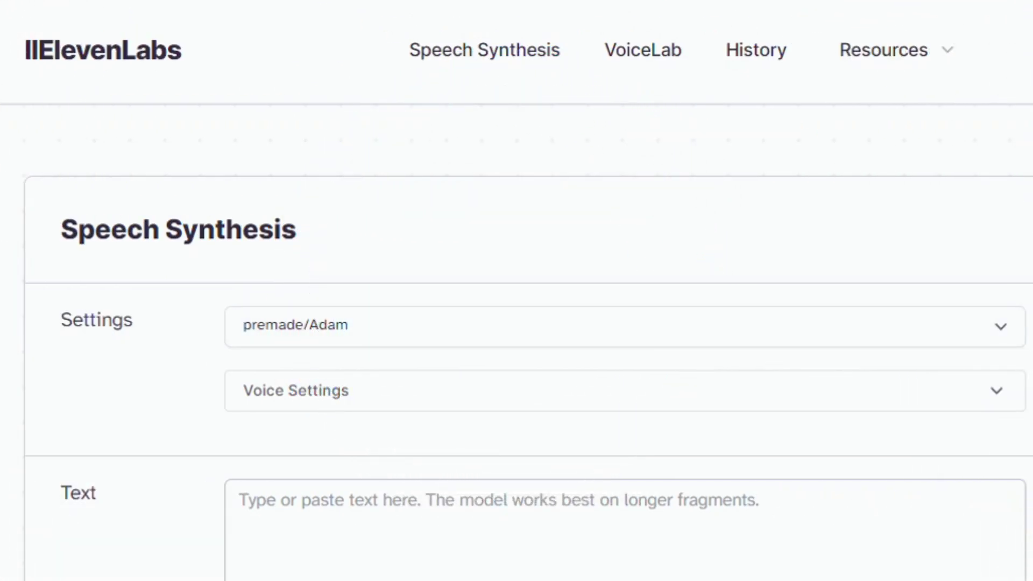
Step: Paste the 2183-character story into ElevenLabs and generate speech with the Adam voice
{"action": "scroll", "coordinate": [624, 376], "scroll_direction": "down", "scroll_amount": 9}
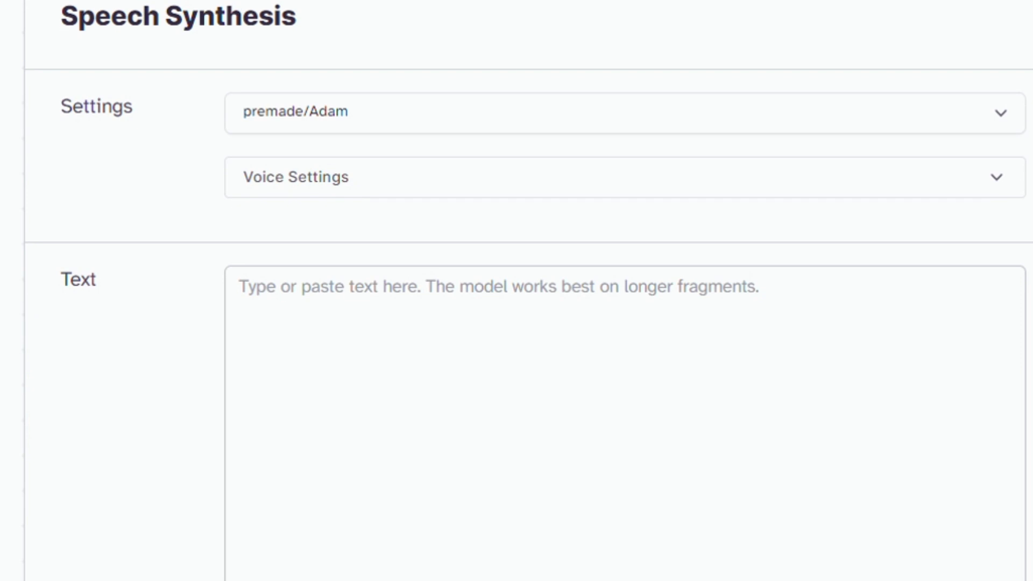
{"action": "scroll", "coordinate": [516, 291], "scroll_direction": "up", "scroll_amount": 9}
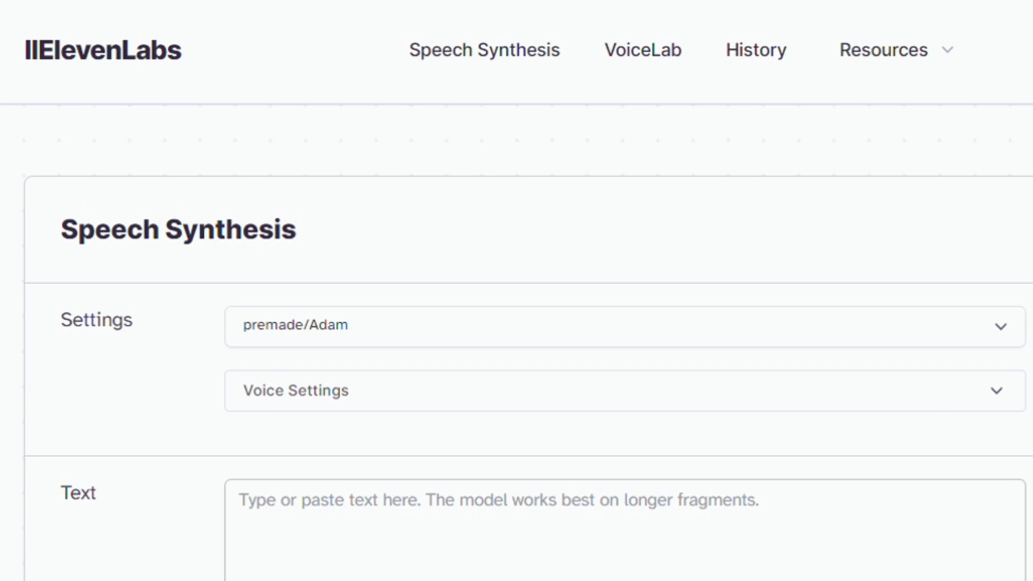
{"action": "scroll", "coordinate": [516, 291], "scroll_direction": "down", "scroll_amount": 6}
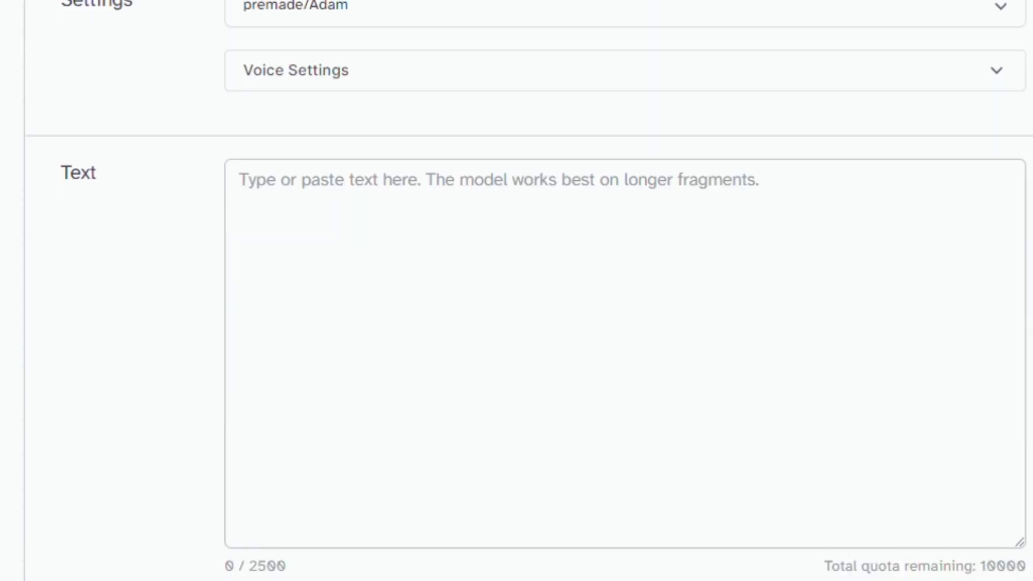
{"action": "left_click", "coordinate": [426, 266]}
{"action": "key", "text": "ctrl+v"}
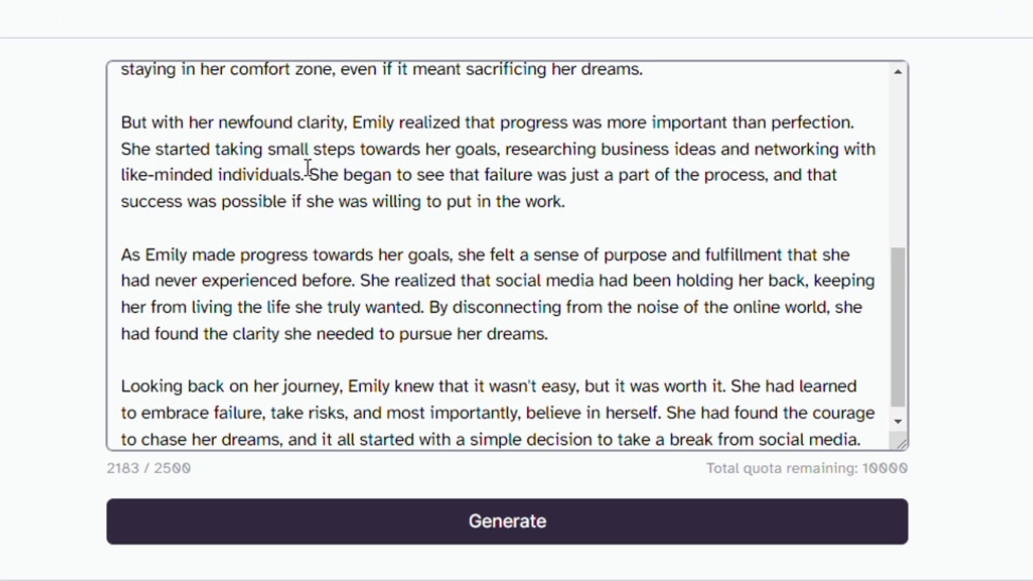
{"action": "scroll", "coordinate": [308, 167], "scroll_direction": "up", "scroll_amount": 8}
{"action": "left_click", "coordinate": [449, 525]}
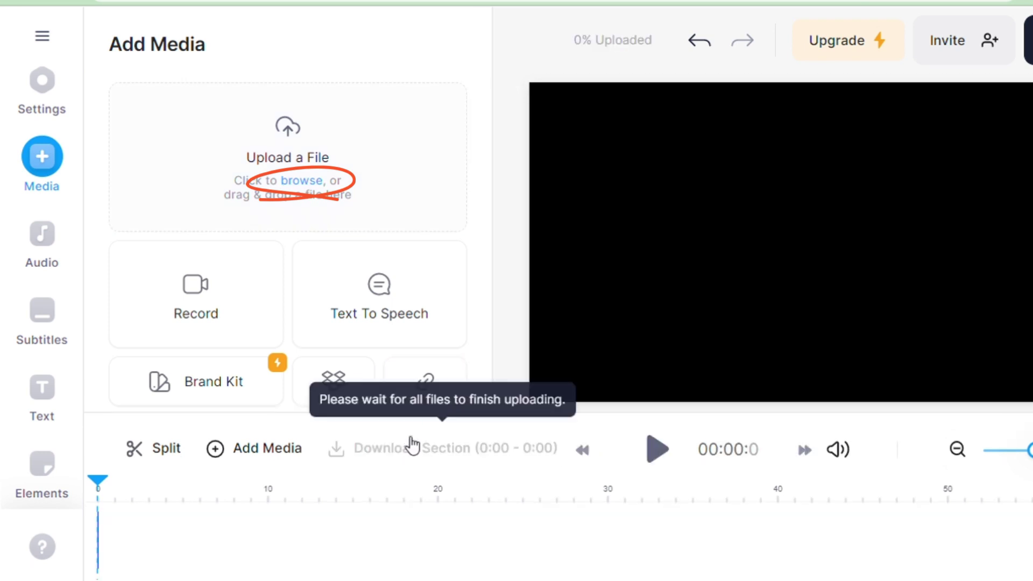
Step: Create English auto subtitles for the voiceover track and play back the subtitled video
{"action": "left_click", "coordinate": [54, 328]}
{"action": "left_click", "coordinate": [347, 223]}
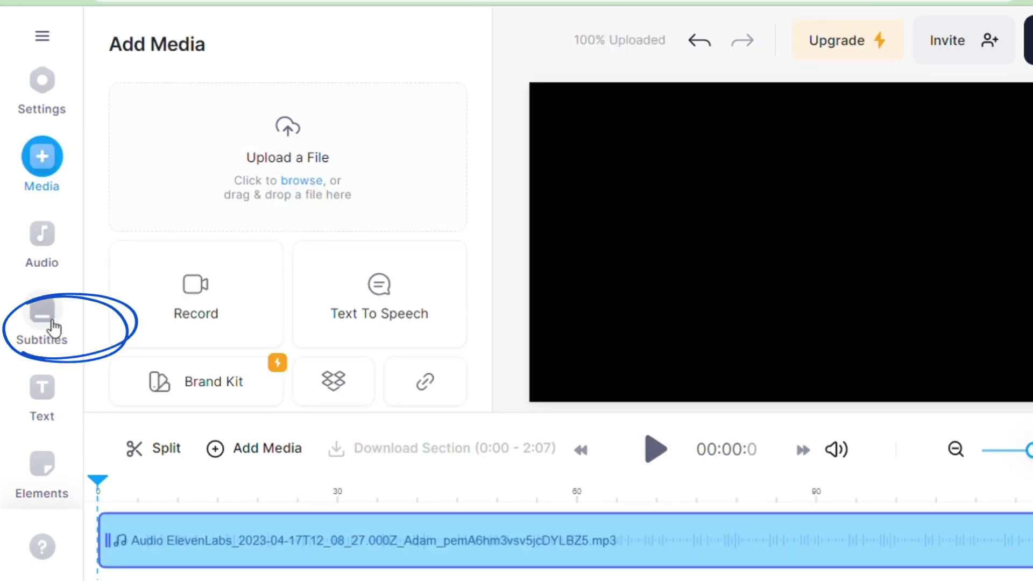
{"action": "left_click", "coordinate": [50, 327]}
{"action": "left_click", "coordinate": [349, 238]}
{"action": "scroll", "coordinate": [421, 309], "scroll_direction": "down", "scroll_amount": 5}
{"action": "scroll", "coordinate": [421, 309], "scroll_direction": "up", "scroll_amount": 5}
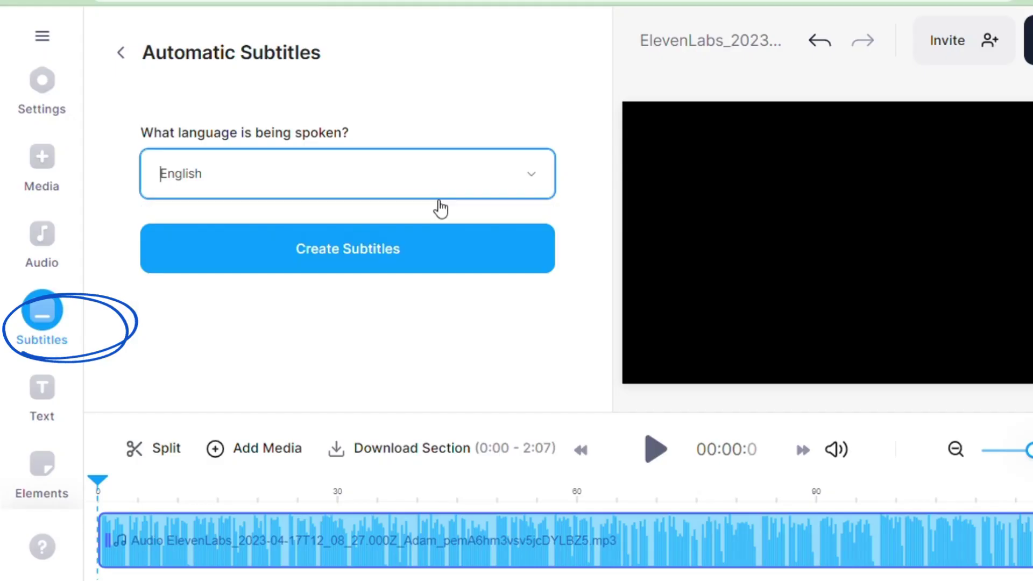
{"action": "left_click", "coordinate": [398, 263]}
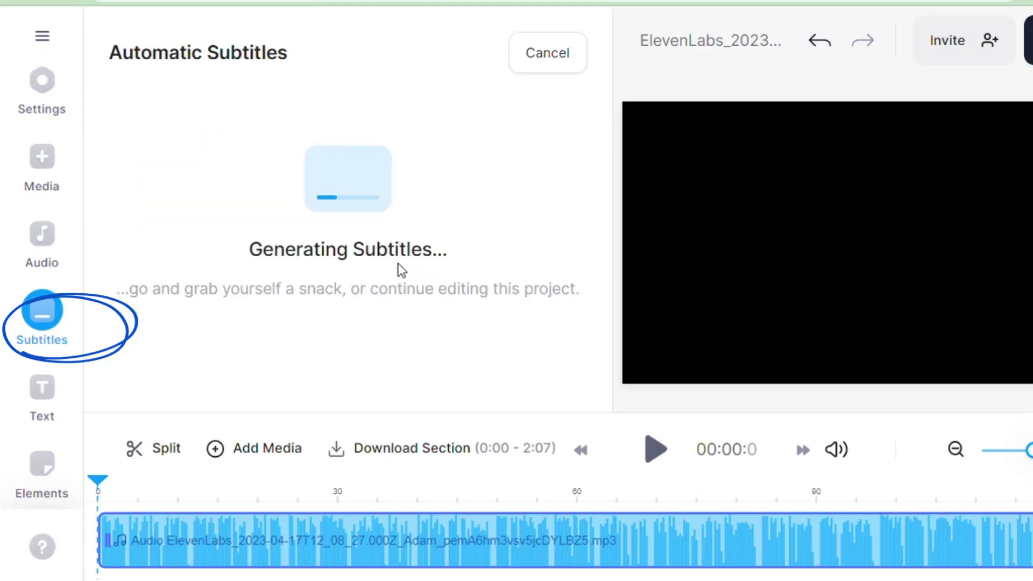
{"action": "left_click", "coordinate": [524, 412]}
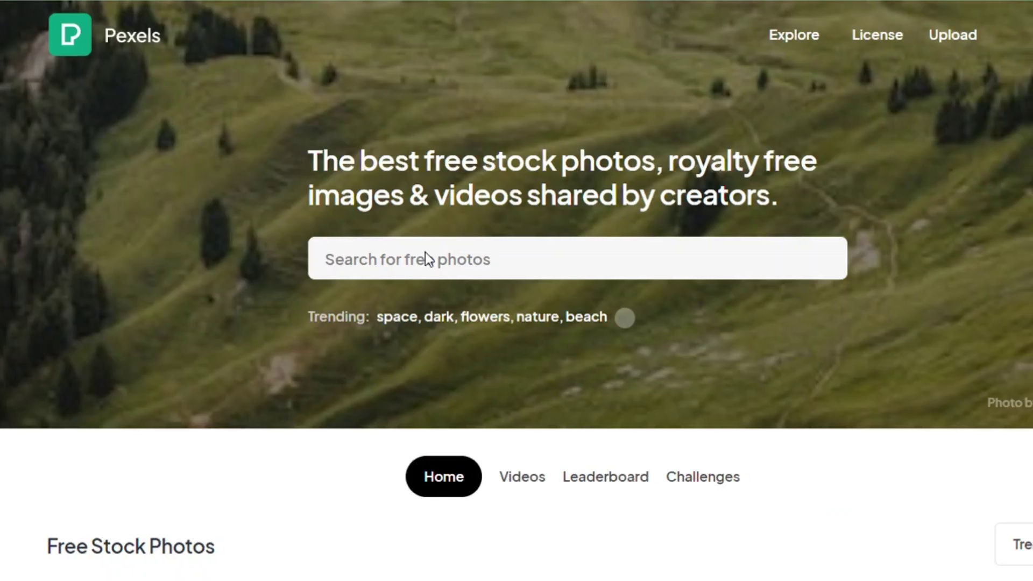
Step: Search Pexels for 'motivational' and switch to the video results
{"action": "type", "text": "motivational"}
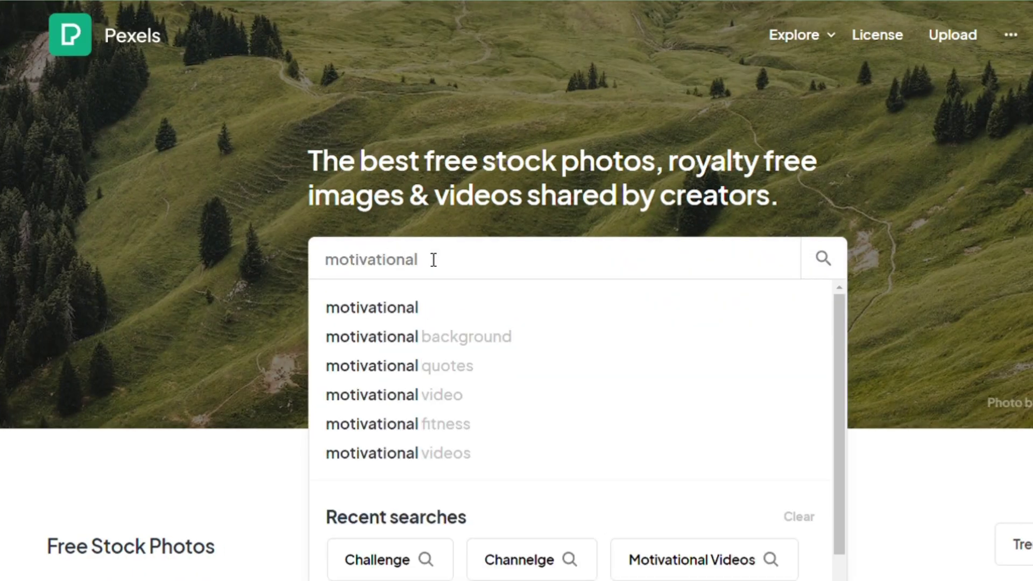
{"action": "key", "text": "Return"}
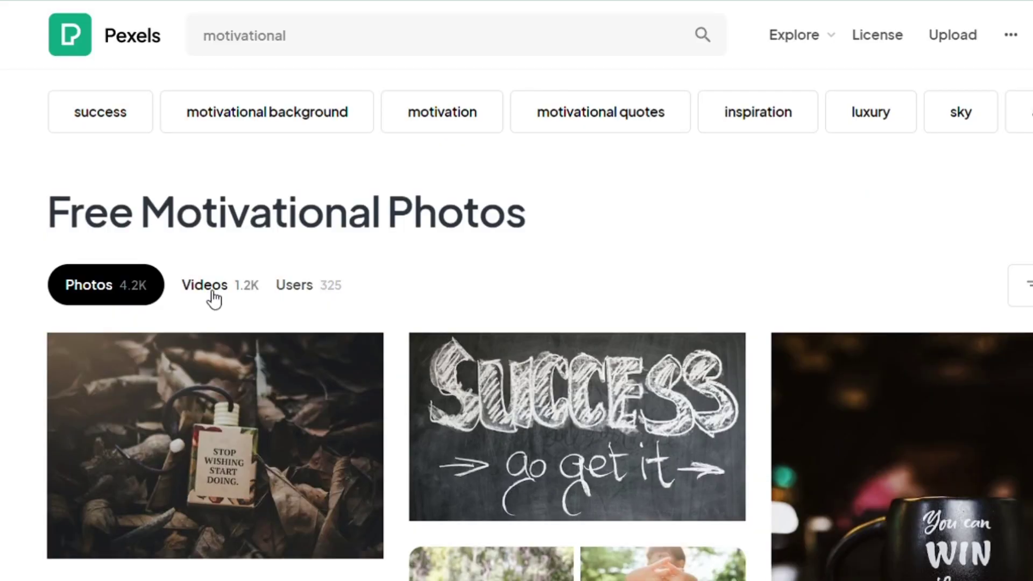
{"action": "left_click", "coordinate": [183, 302]}
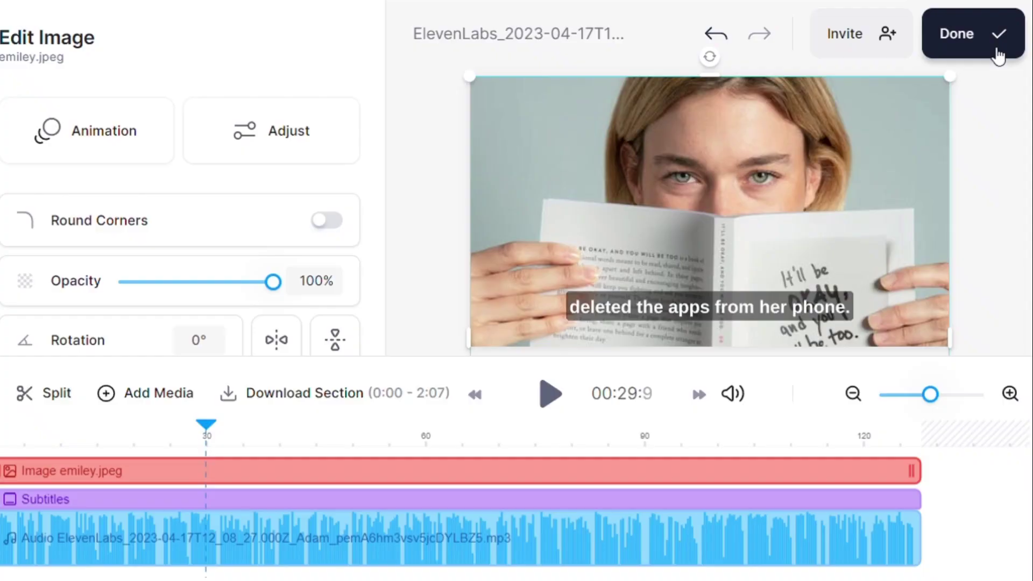
Step: Open VEED's export, download the MOTIVATIONAL STORY thumbnail, and ask ChatGPT for ten YouTube titles
{"action": "left_click", "coordinate": [995, 50]}
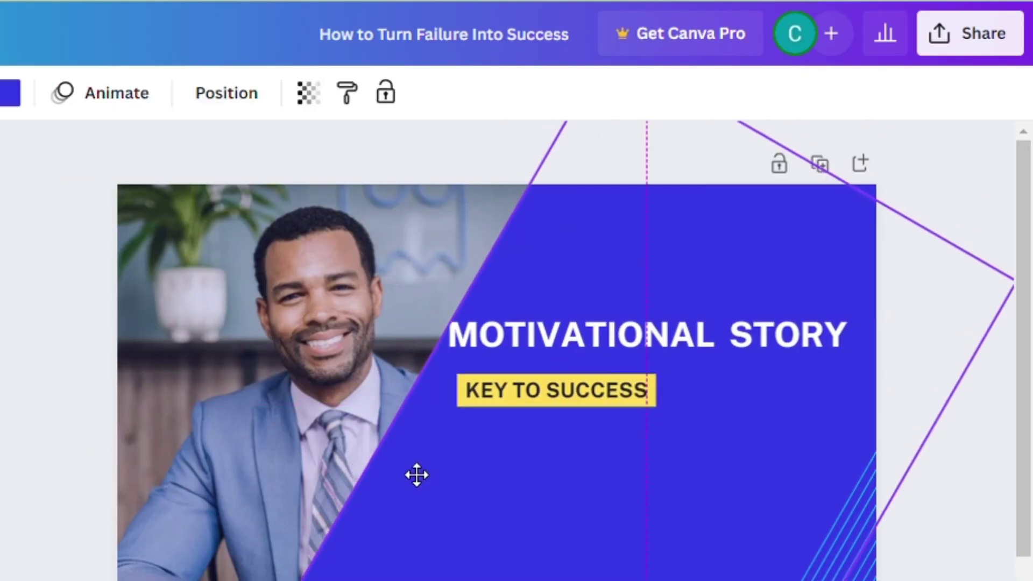
{"action": "left_click_drag", "start_coordinate": [416, 476], "coordinate": [215, 411]}
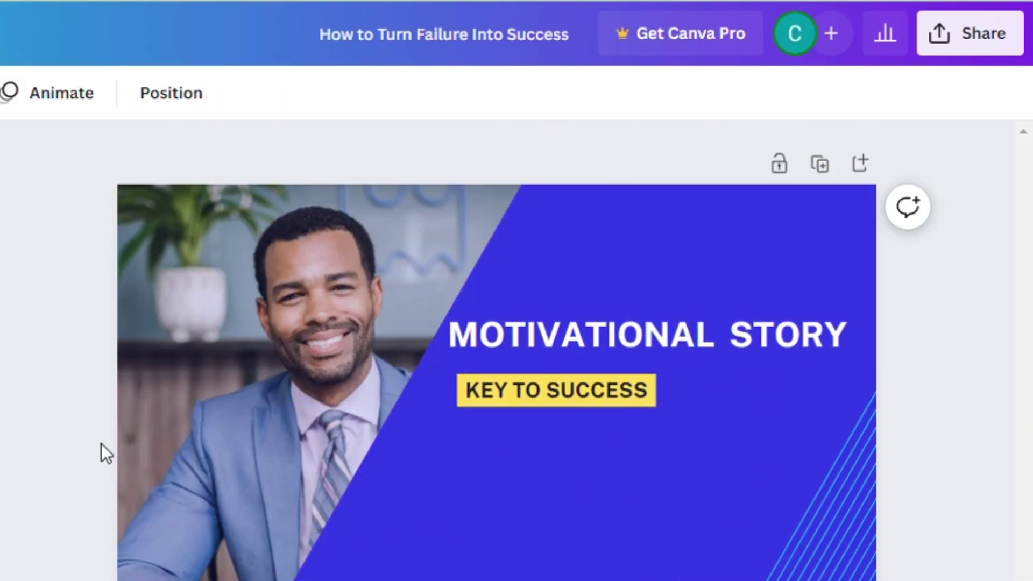
{"action": "left_click", "coordinate": [971, 33]}
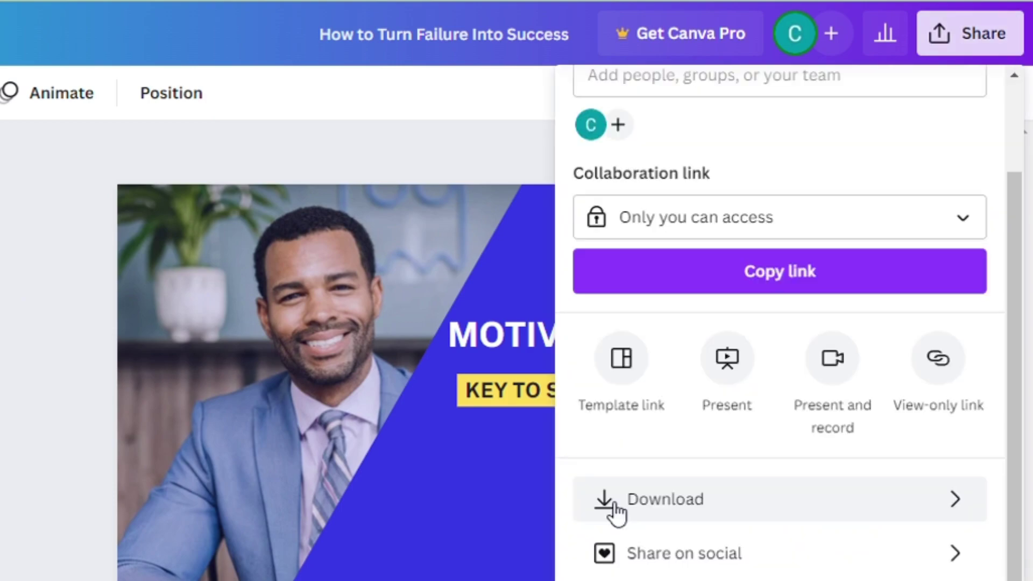
{"action": "left_click", "coordinate": [615, 506]}
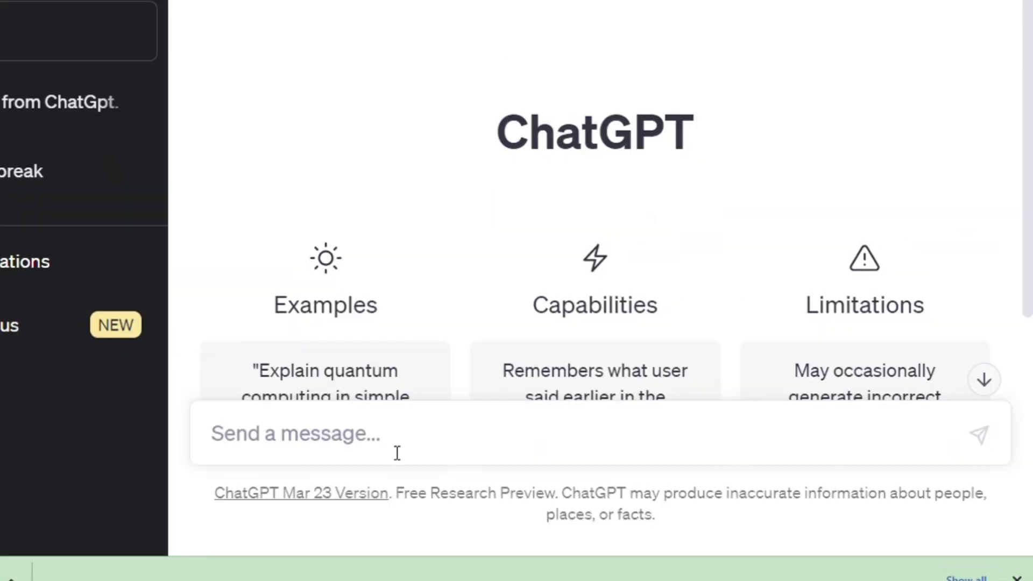
{"action": "type", "text": "Give a 10 youtube titles related to motivational short story"}
{"action": "key", "text": "Return"}
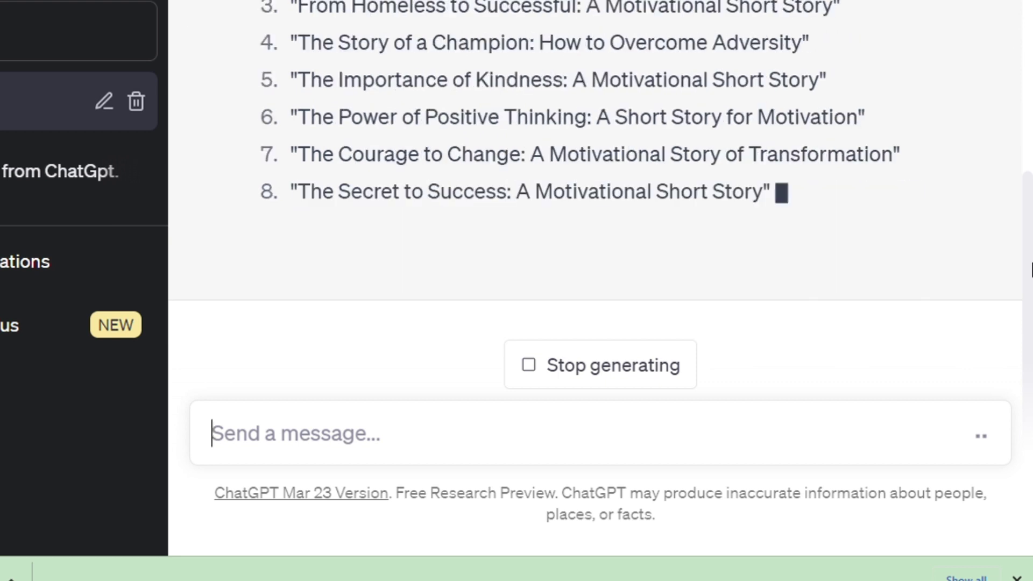
Step: Ask ChatGPT for a YouTube description of 'The Secret to Success: A Motivational Short Story'
{"action": "left_click_drag", "start_coordinate": [299, 116], "coordinate": [799, 111]}
{"action": "key", "text": "ctrl+c"}
{"action": "left_click", "coordinate": [488, 445]}
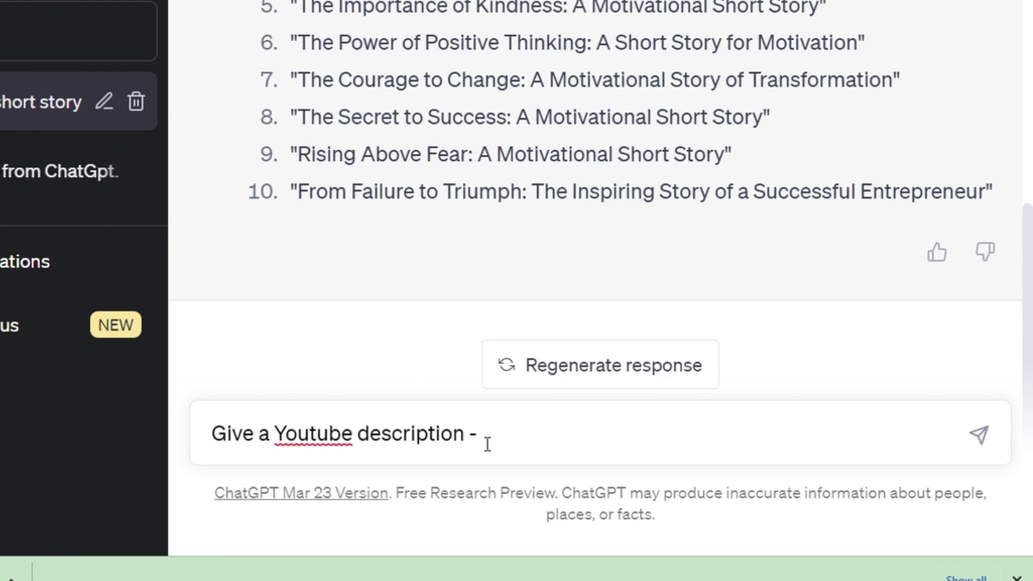
{"action": "type", "text": "Give a Youtube description -"}
{"action": "key", "text": "ctrl+v"}
{"action": "key", "text": "Return"}
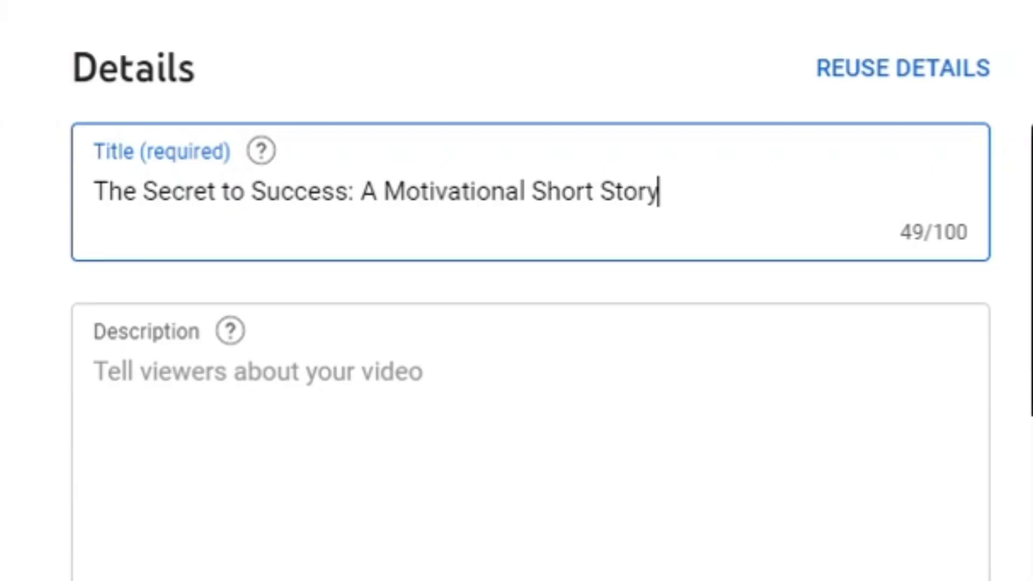
Step: Paste ChatGPT's 585-character description into the YouTube Studio Description field
{"action": "left_click", "coordinate": [532, 373]}
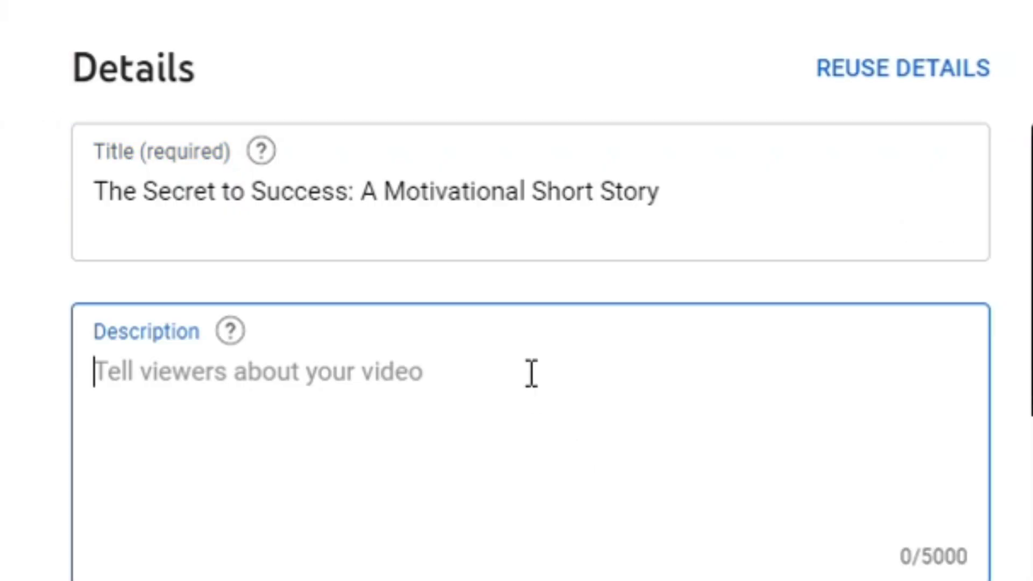
{"action": "key", "text": "ctrl+v"}
{"action": "scroll", "coordinate": [1008, 193], "scroll_direction": "down", "scroll_amount": 5}
{"action": "scroll", "coordinate": [870, 194], "scroll_direction": "up", "scroll_amount": 4}
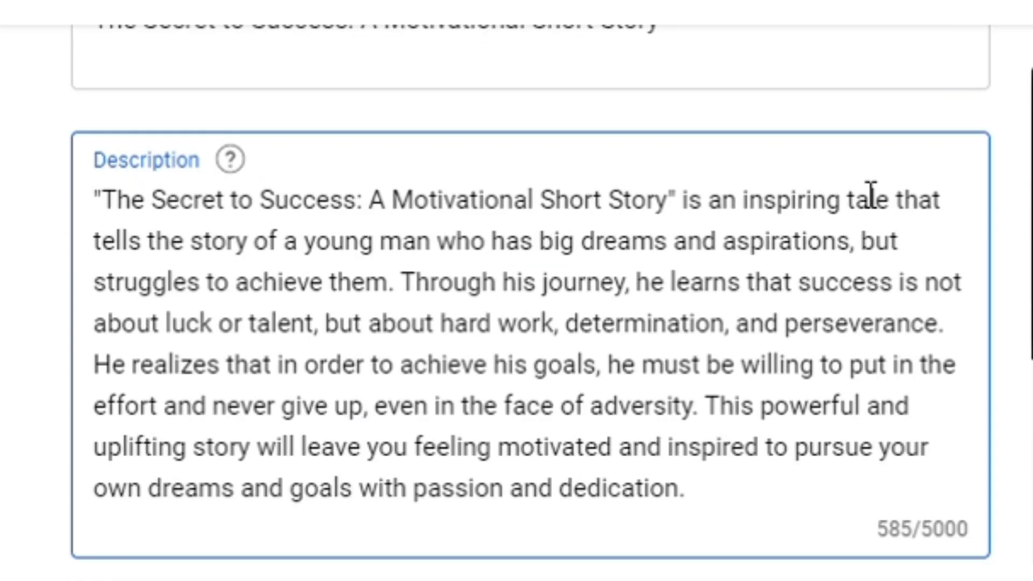